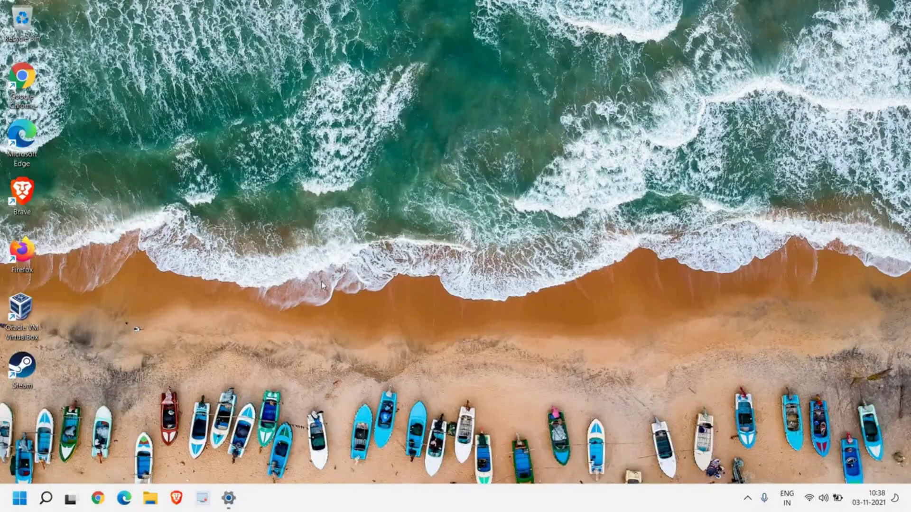
Check the System & reserved storage details, then search 'advanced syste' to open advanced system settings.
click(233, 506)
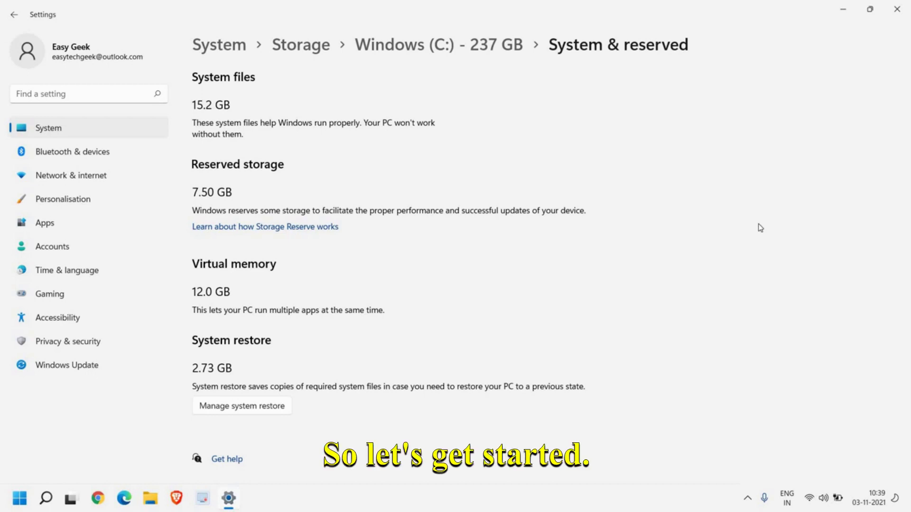
click(843, 9)
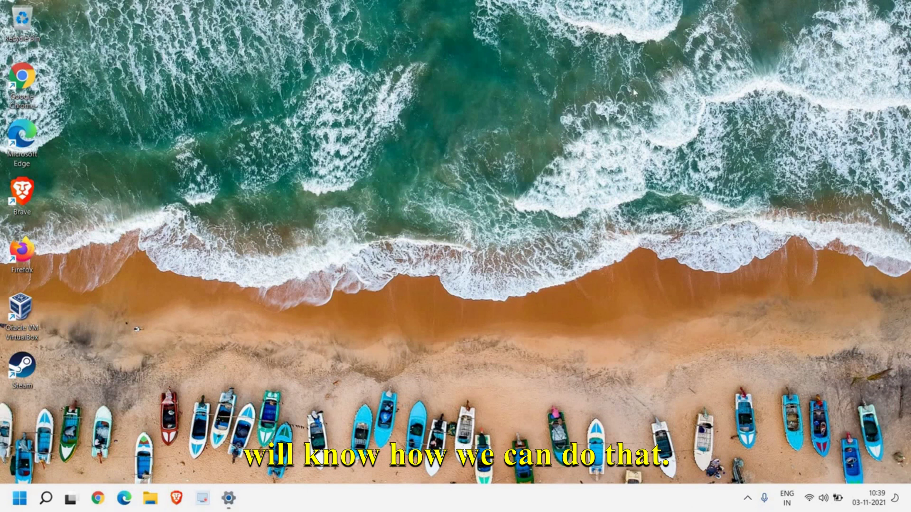
click(52, 494)
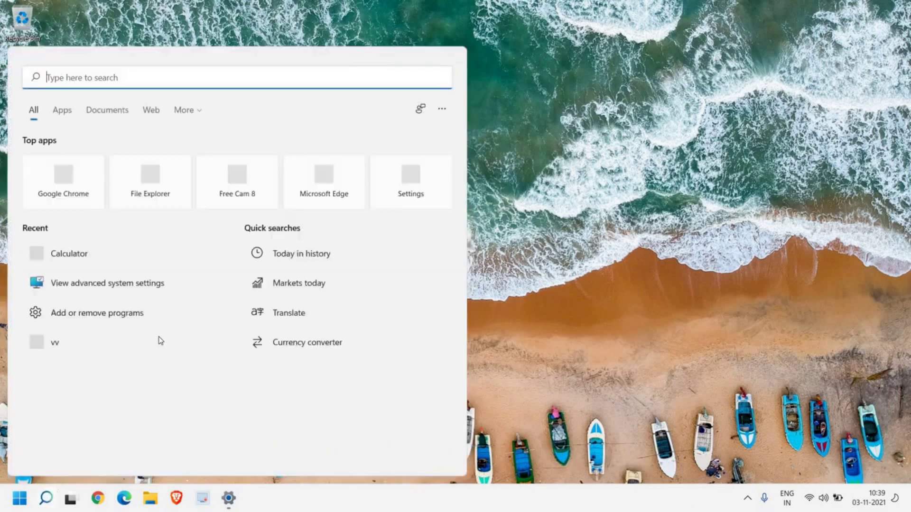
text(advanced syste)
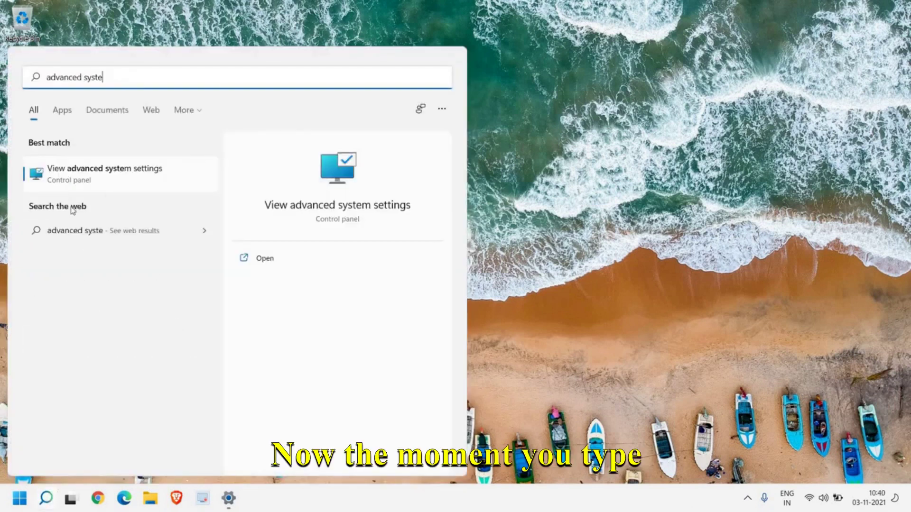
click(111, 177)
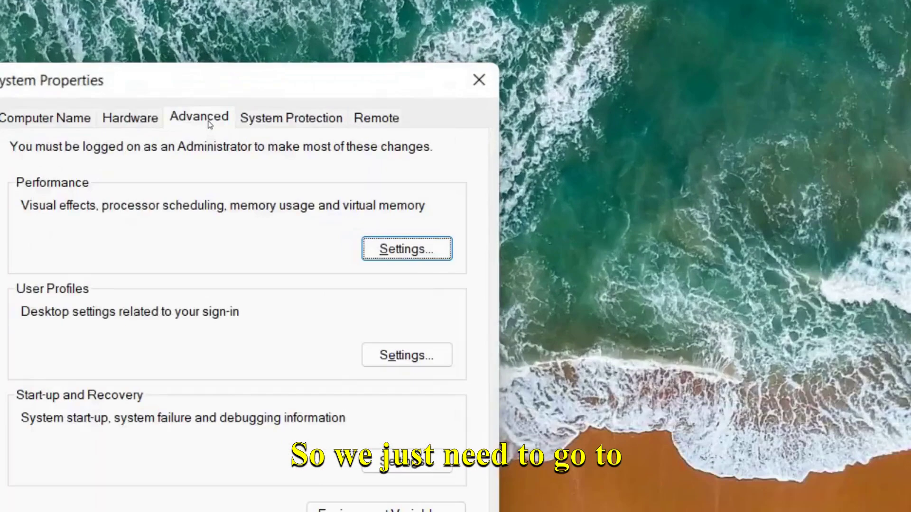
Open Performance Options' Advanced tab and its Virtual Memory dialog, showing C: at 12288–24576 MB.
key(alt)
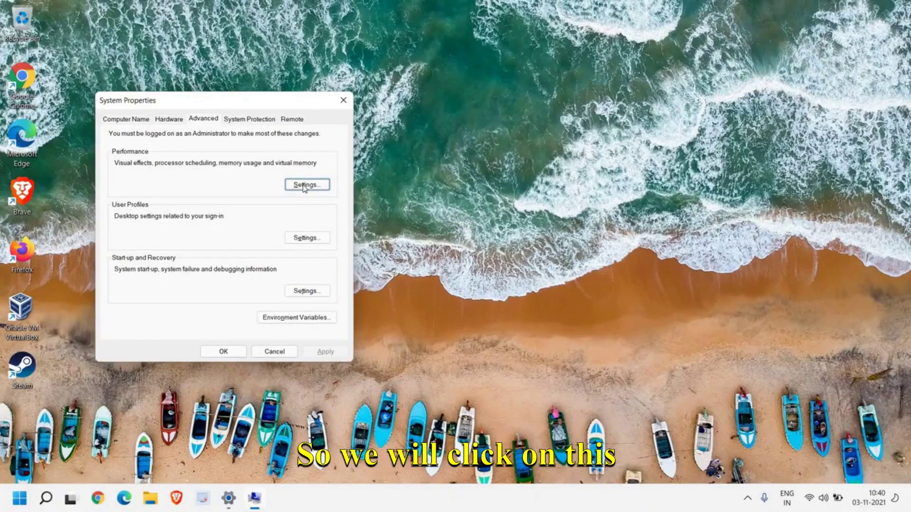
click(305, 186)
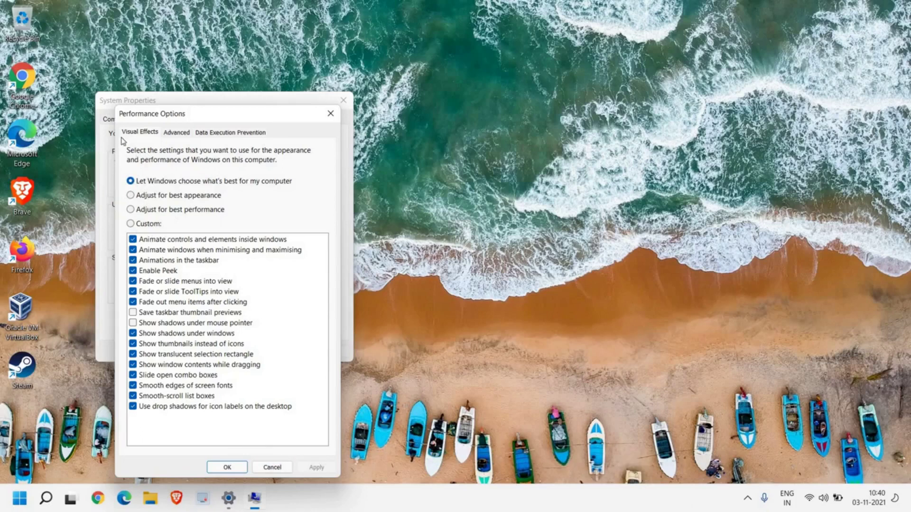
click(178, 135)
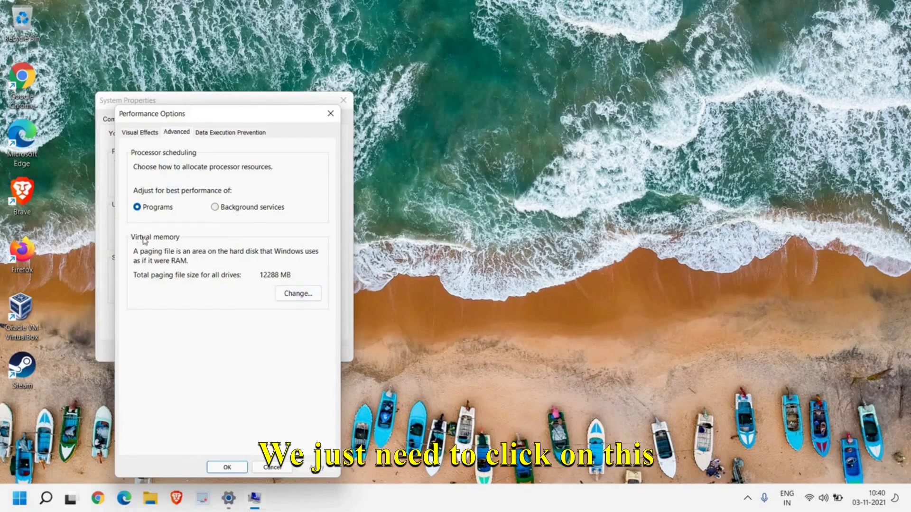
click(300, 295)
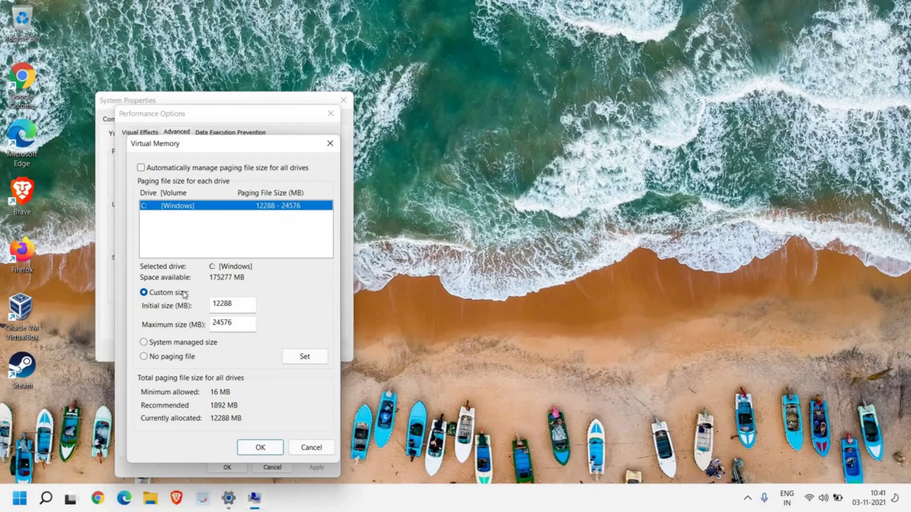
Open Calculator and move it beside the System Properties dialogs.
click(47, 501)
text(c)
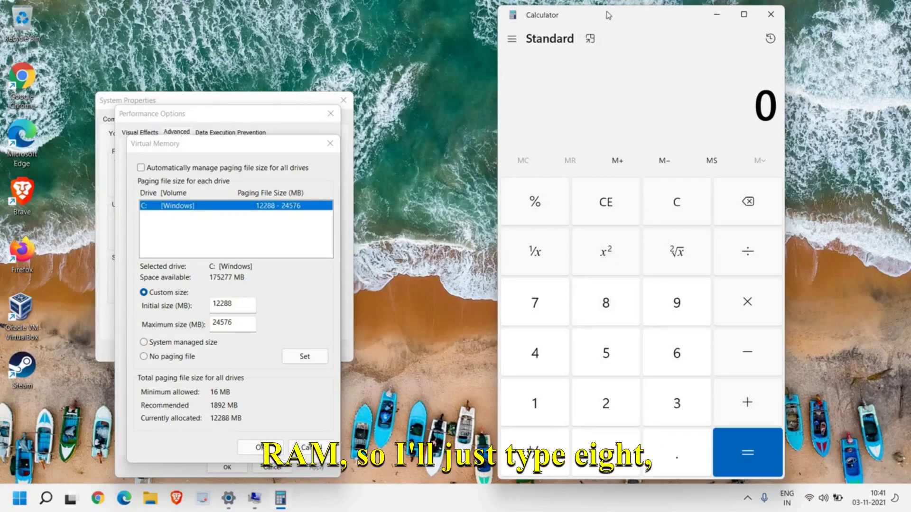
drag(574, 22, 466, 0)
Calculate 8 × 1024 × 1.5 = 12,288 and compare it with the 12288 Initial size.
click(506, 297)
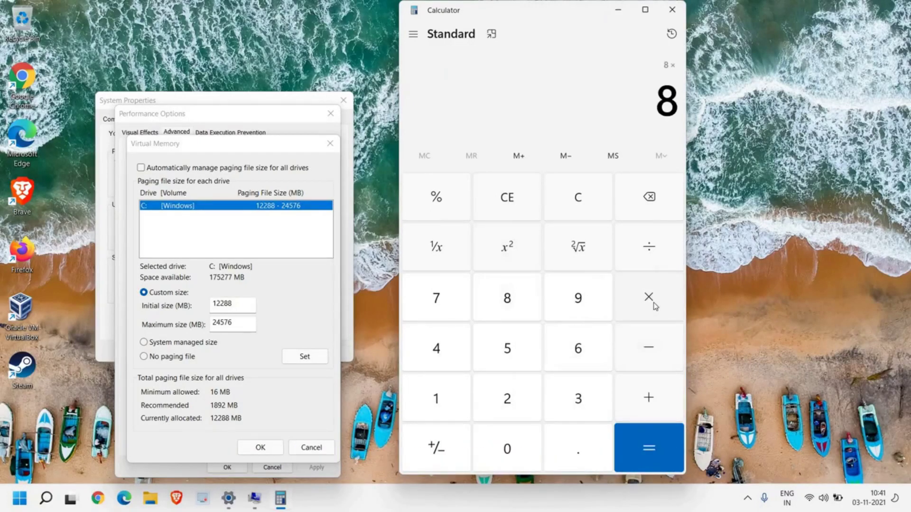
click(438, 402)
click(507, 448)
click(507, 407)
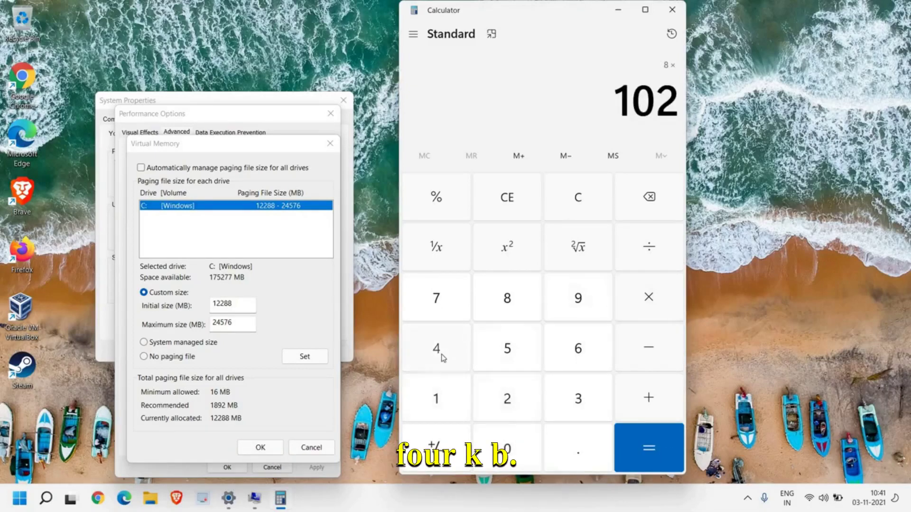
click(439, 349)
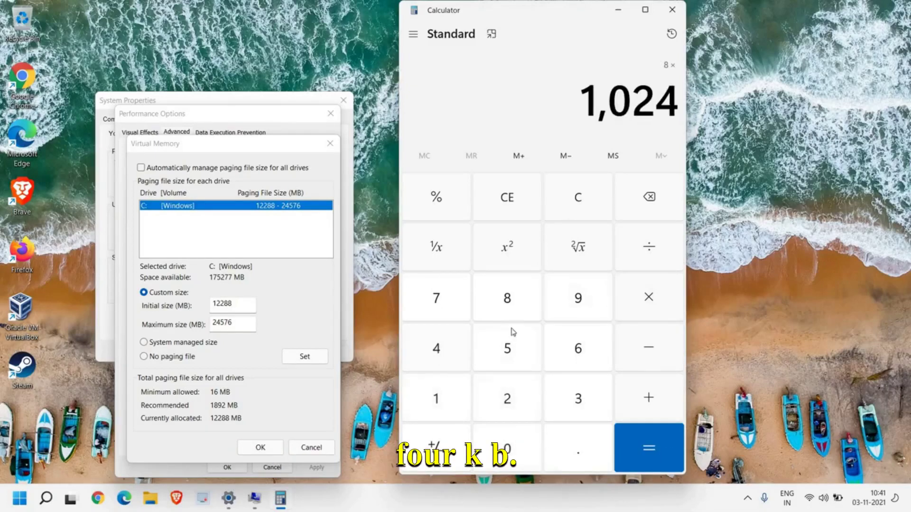
click(651, 303)
click(450, 397)
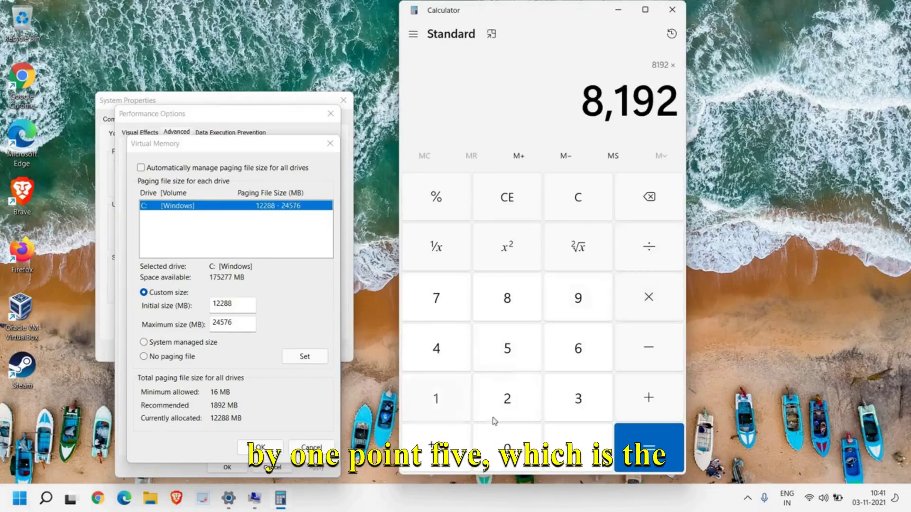
click(567, 446)
click(512, 356)
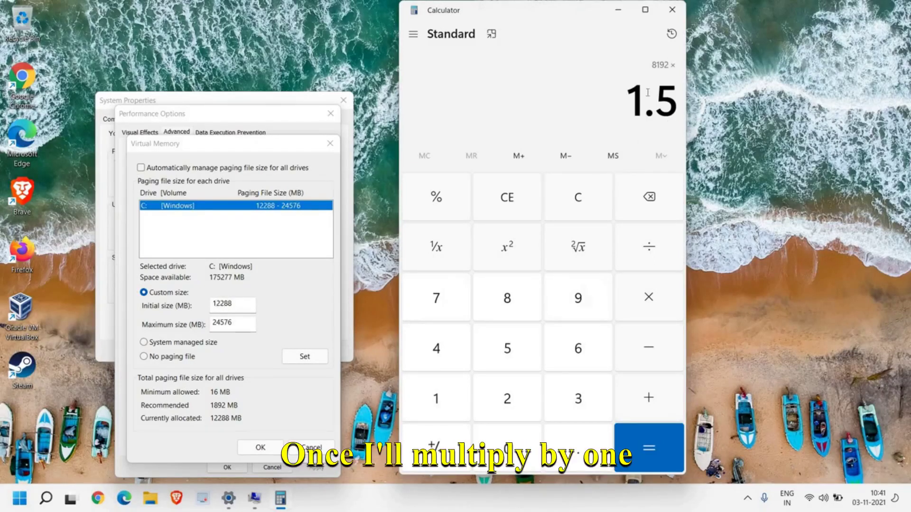
click(652, 443)
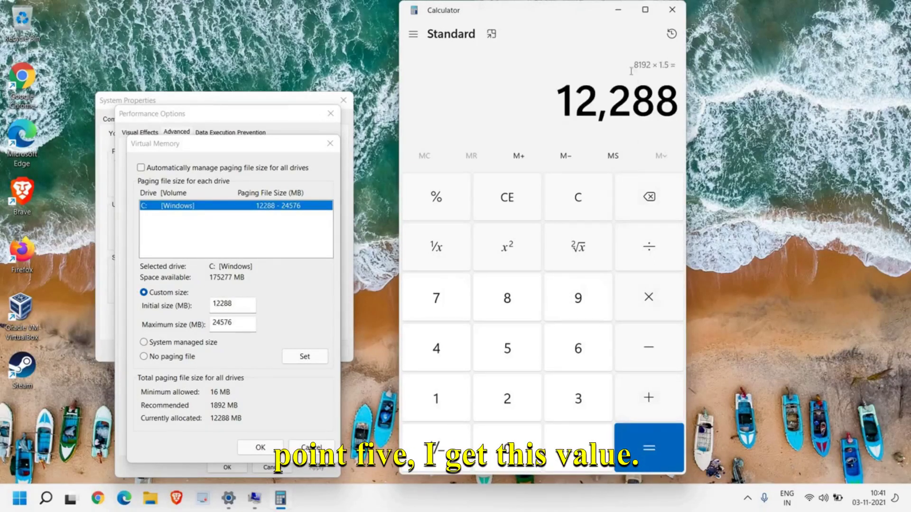
click(242, 303)
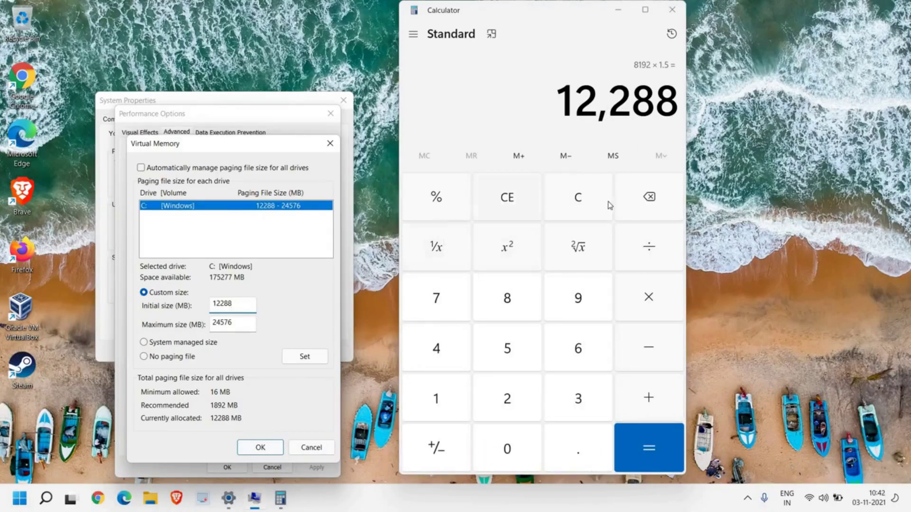
Clear Calculator and compute 8 × 1024 × 3 = 24,576 for the maximum size.
click(584, 200)
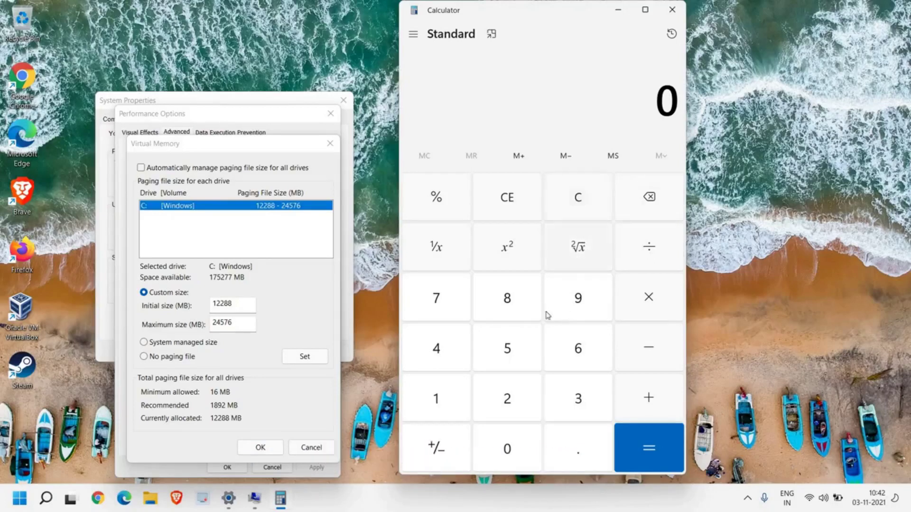
click(511, 305)
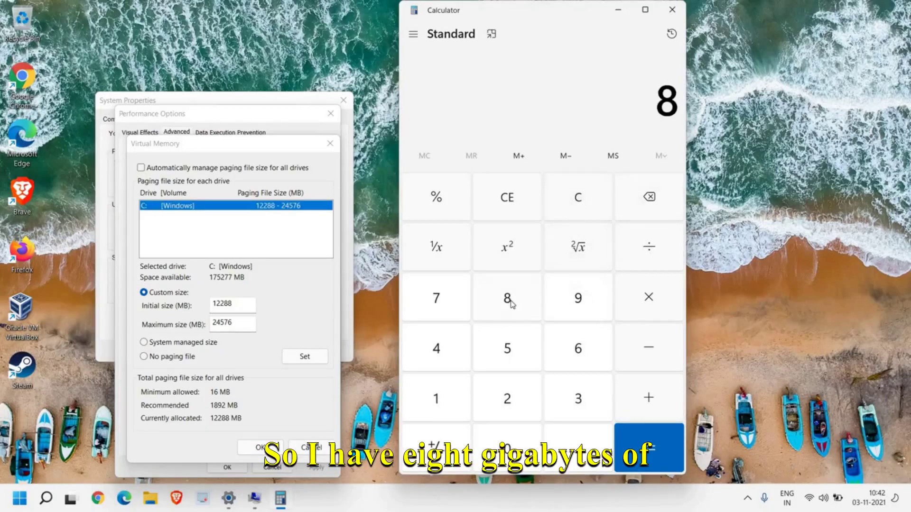
click(653, 298)
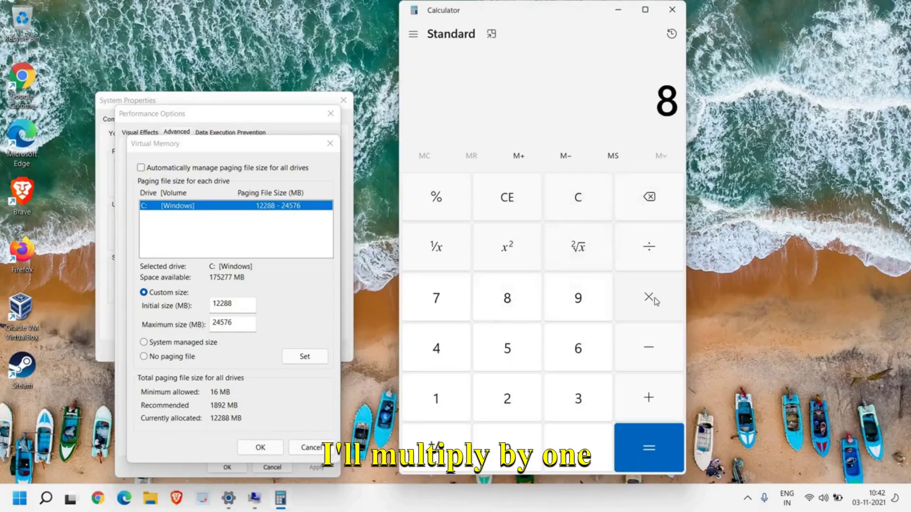
click(438, 397)
click(504, 449)
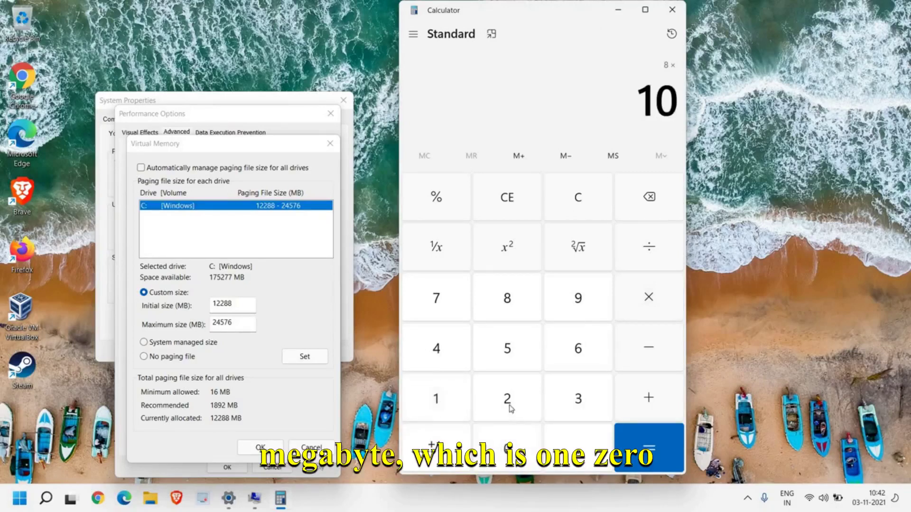
click(507, 401)
click(437, 348)
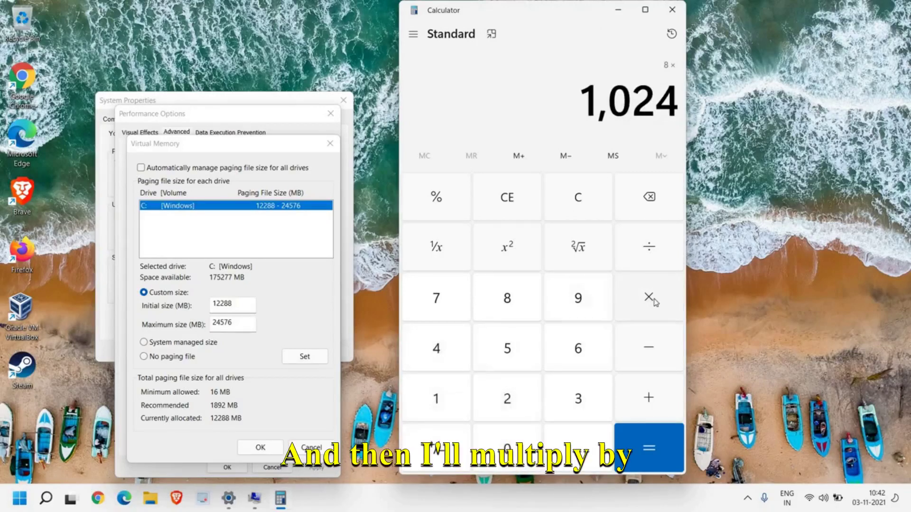
click(649, 299)
click(575, 403)
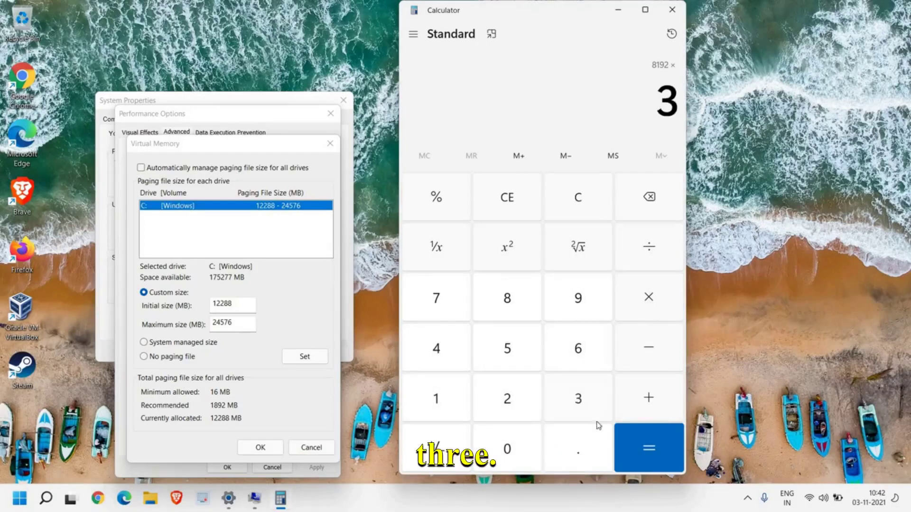
click(649, 447)
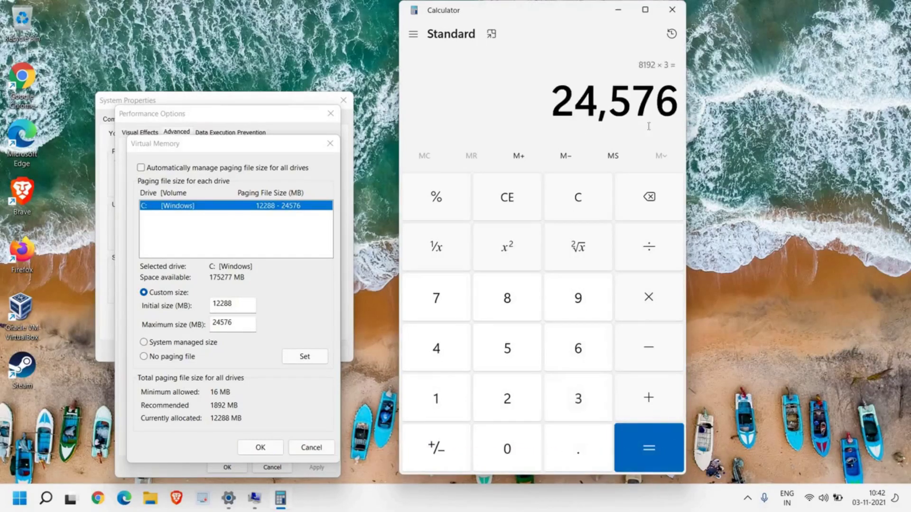
Set the 12288–24576 MB paging size on C:, confirm with OK, and close System Properties.
click(237, 325)
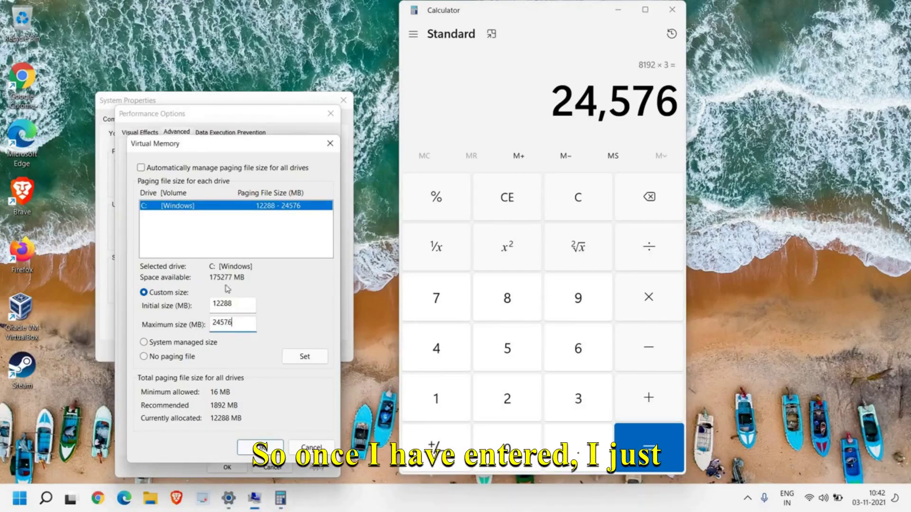
click(304, 358)
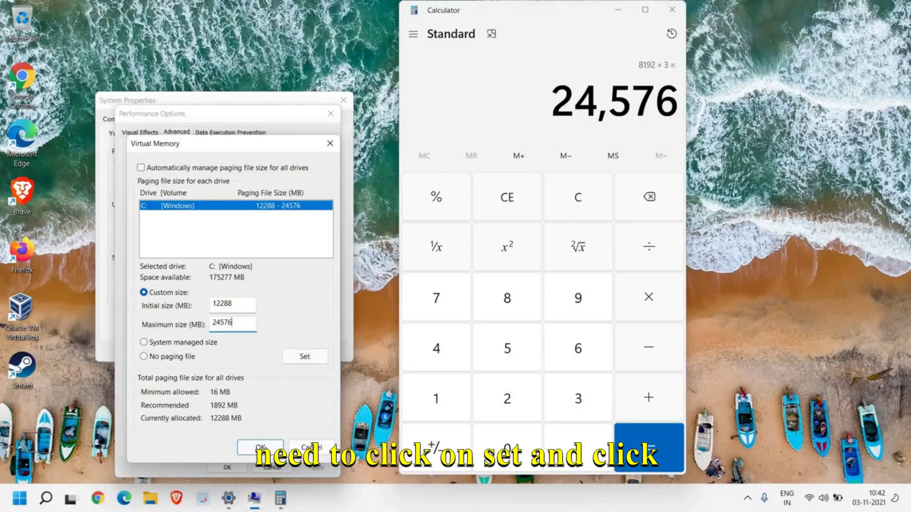
click(260, 447)
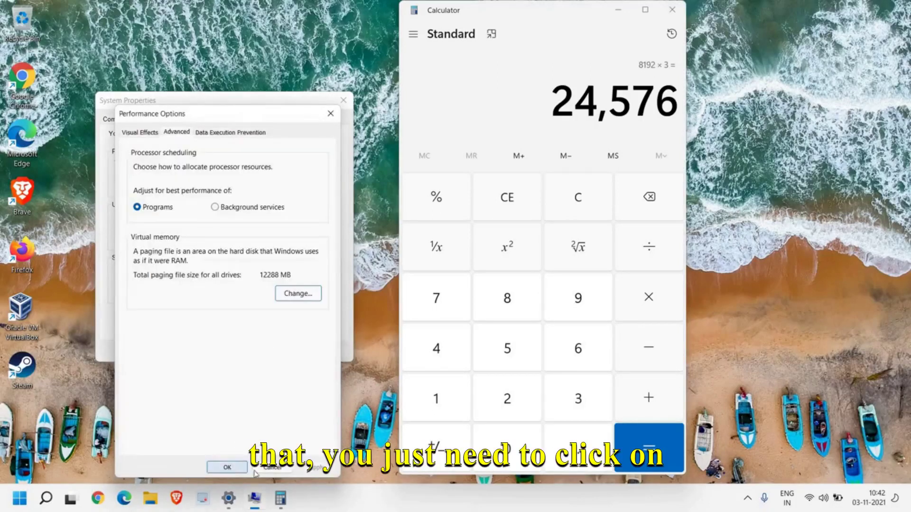
click(228, 467)
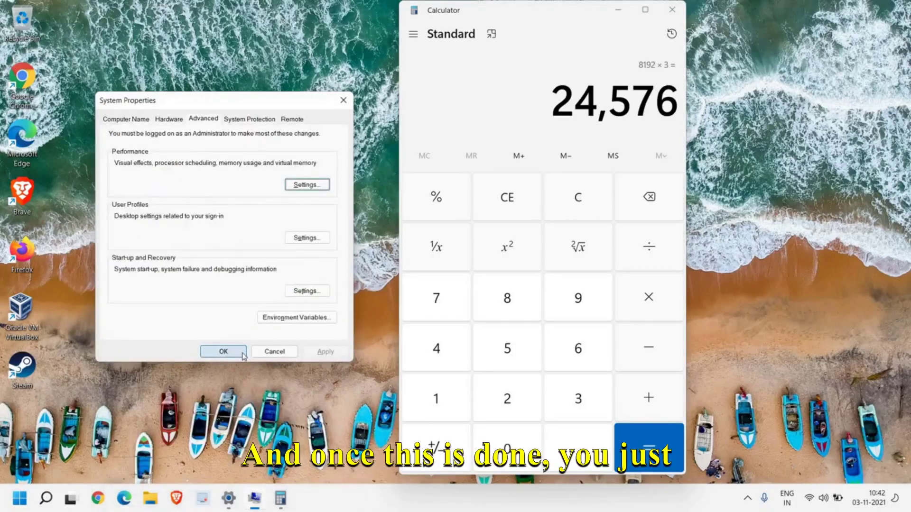
click(259, 353)
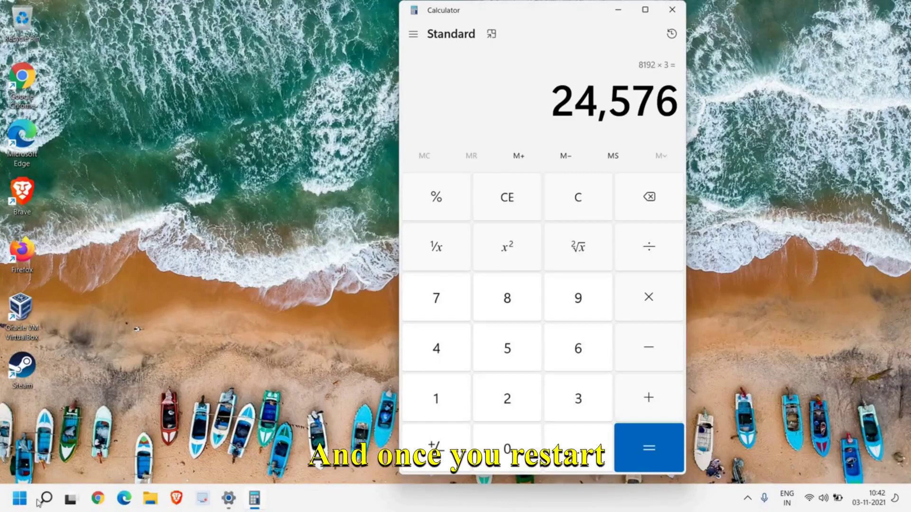
Open Settings > System > Storage > System & reserved for C:, showing 12.0 GB virtual memory.
click(23, 503)
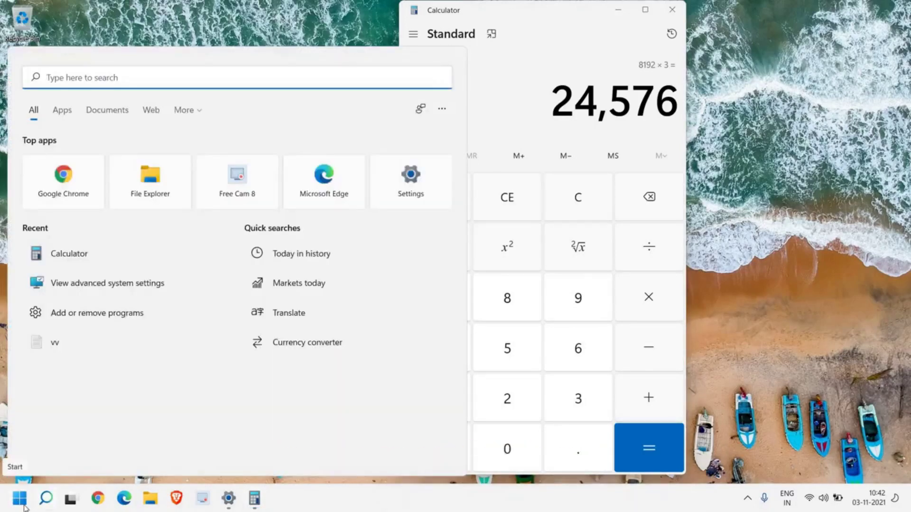
right_click(22, 500)
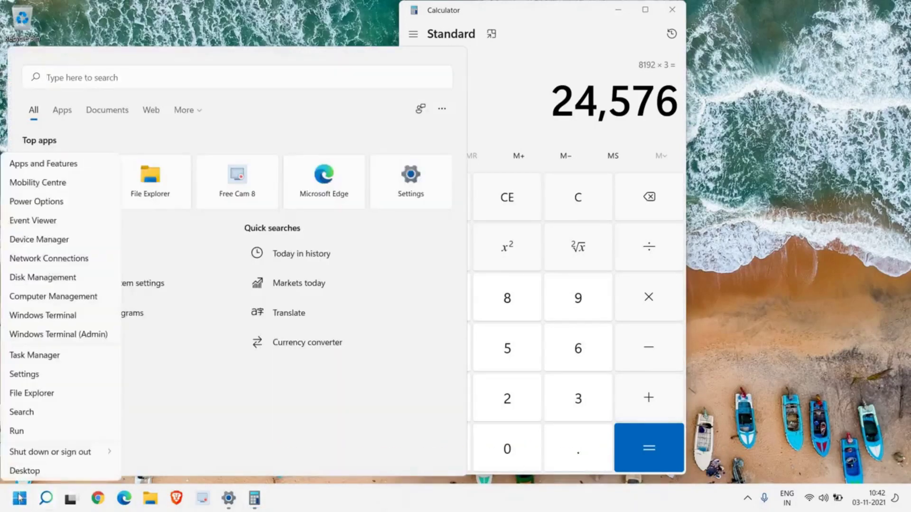
click(48, 374)
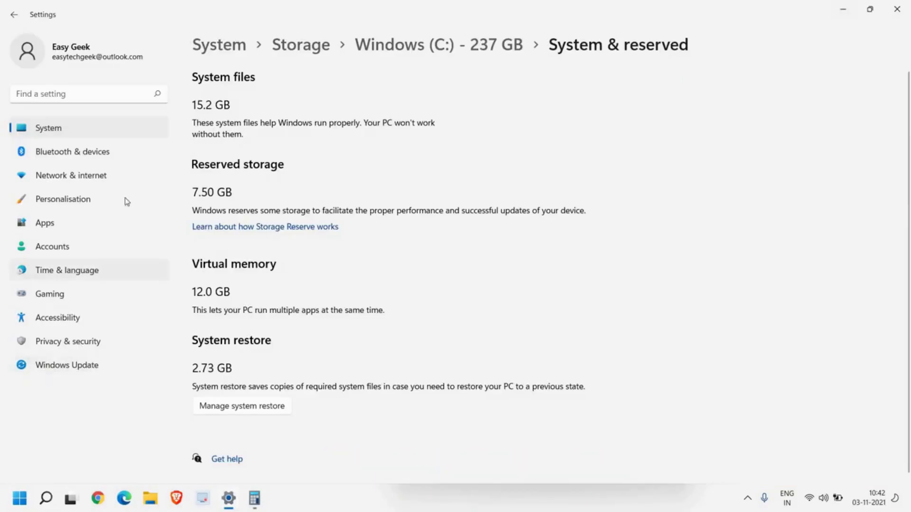
click(110, 126)
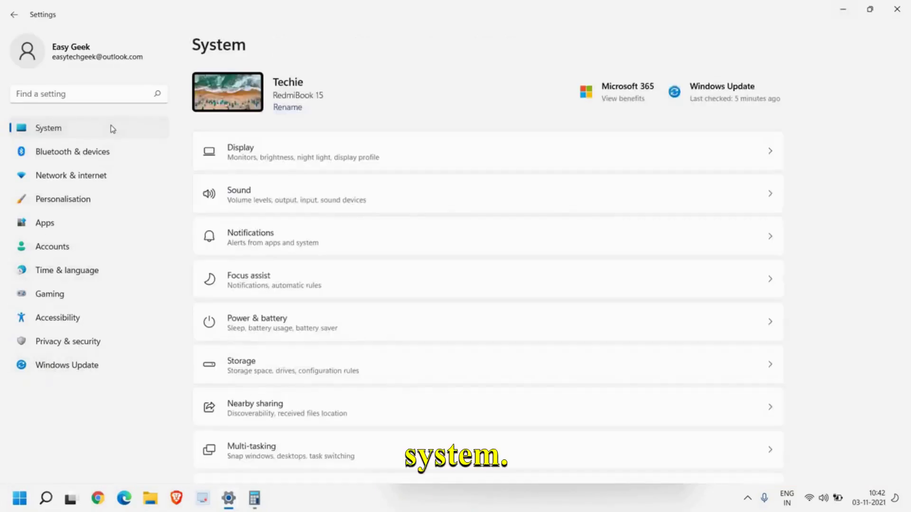
click(246, 374)
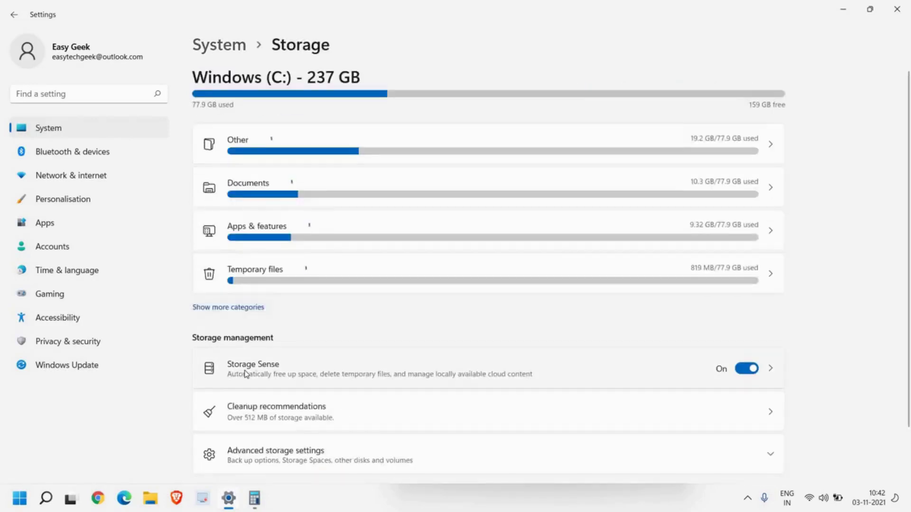
click(221, 308)
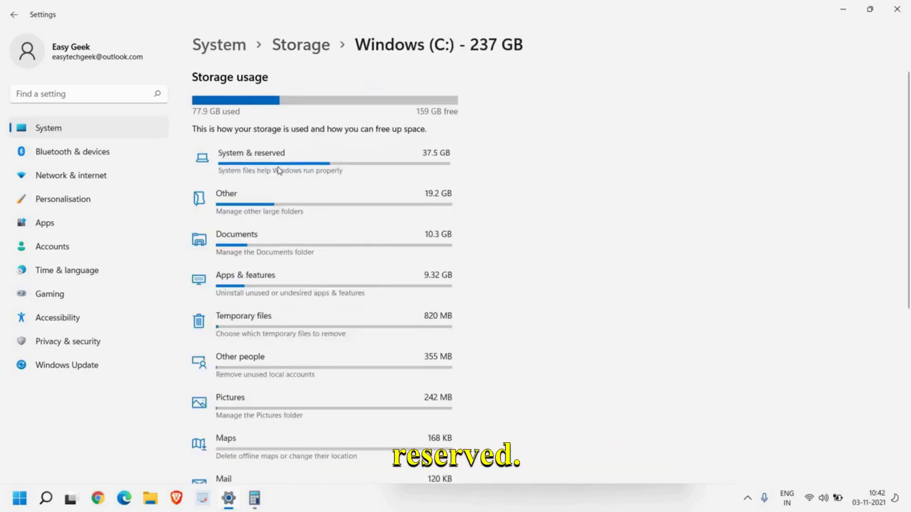
click(260, 170)
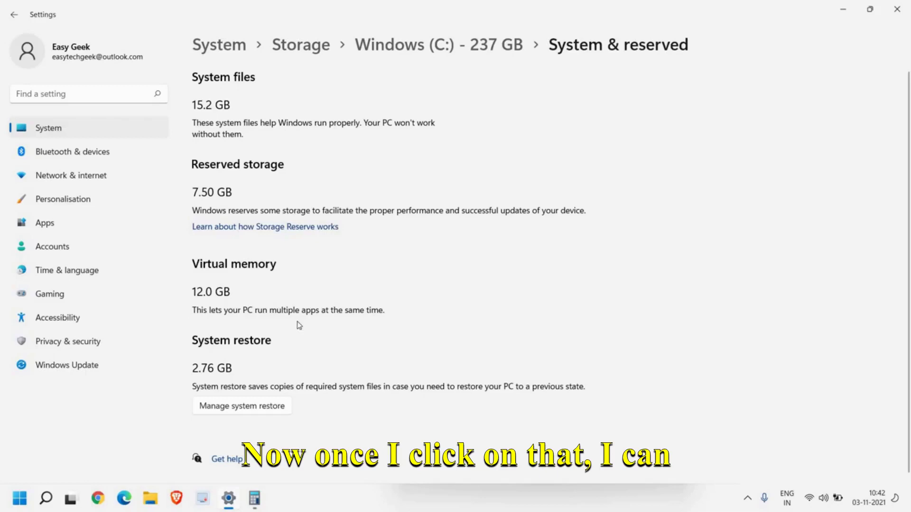